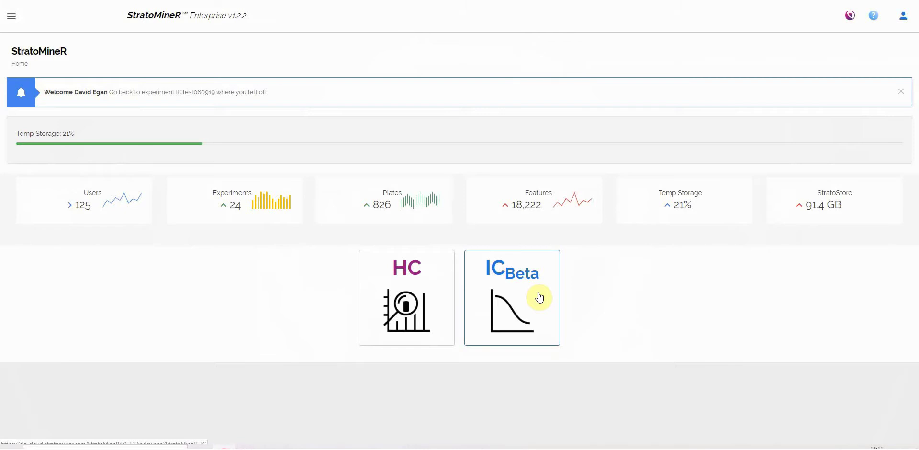
# Start a new IC experiment and assign it to the CLA group and the StratoMineR project
pyautogui.click(514, 295)
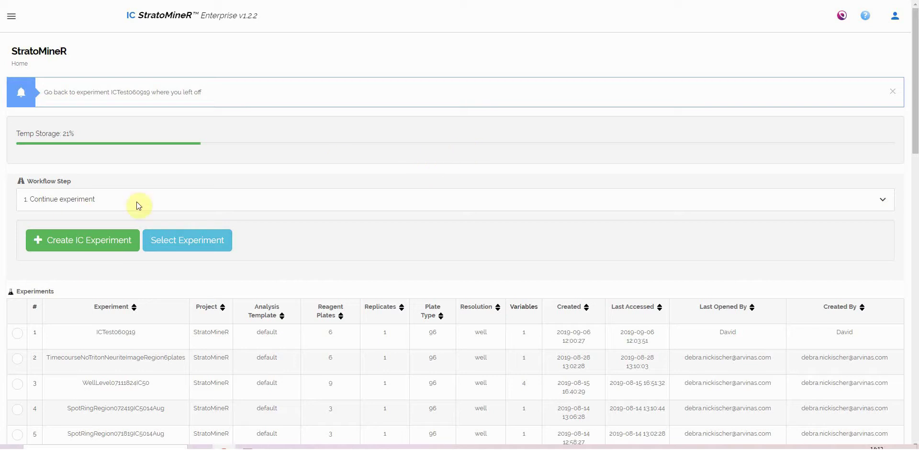
pyautogui.click(82, 241)
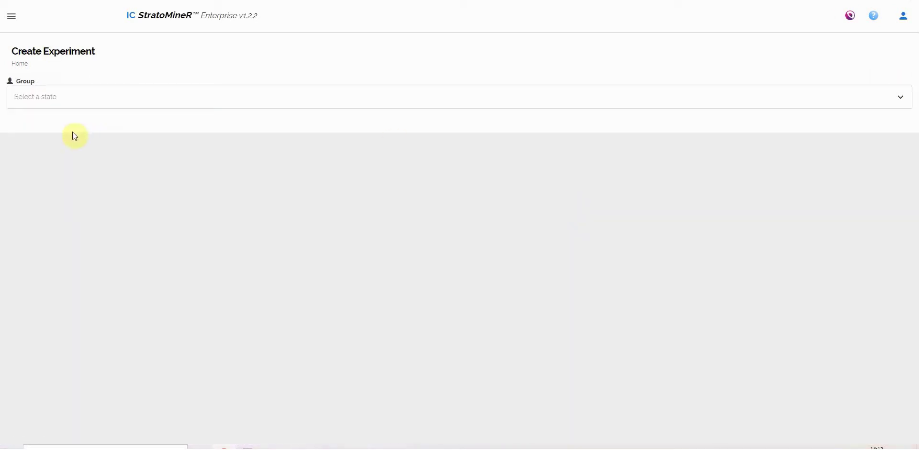
pyautogui.click(101, 100)
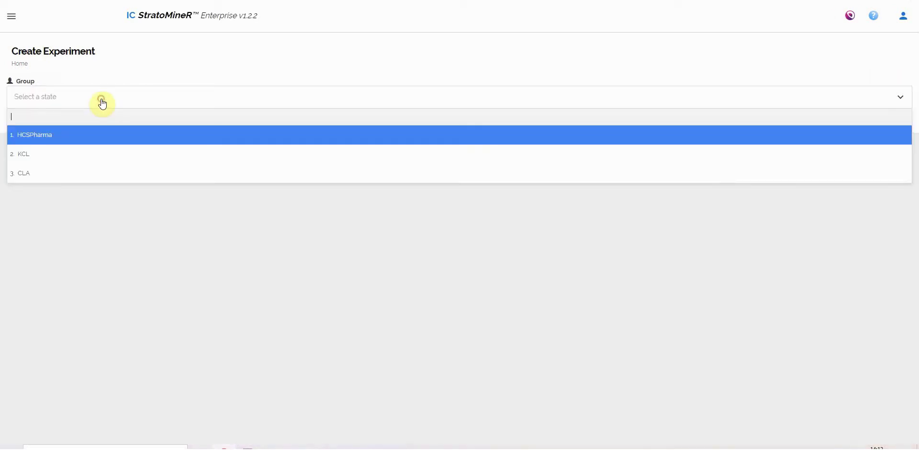
pyautogui.click(74, 179)
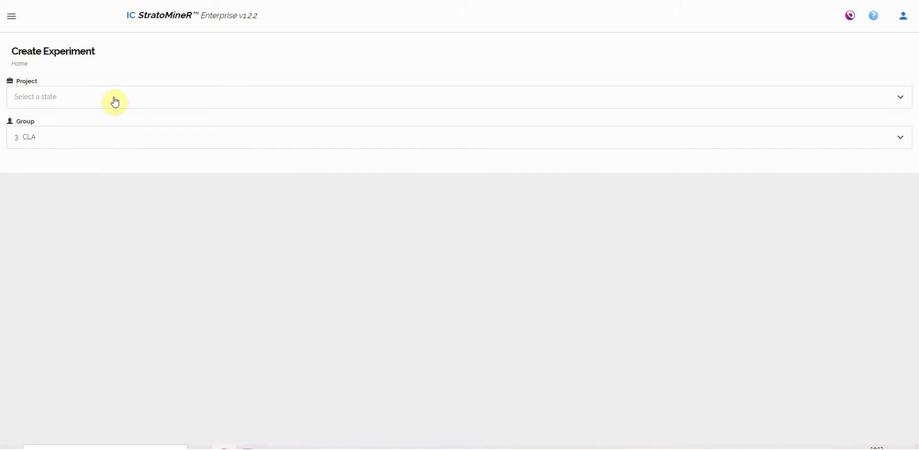
pyautogui.click(115, 102)
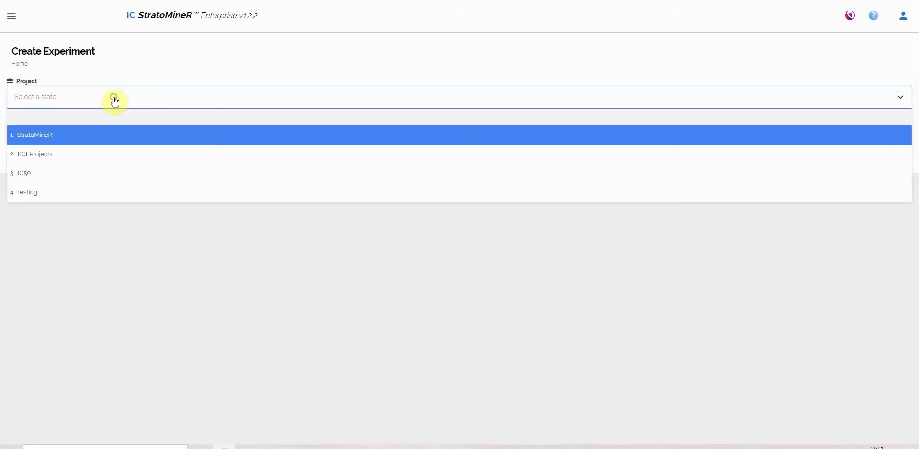
pyautogui.click(82, 140)
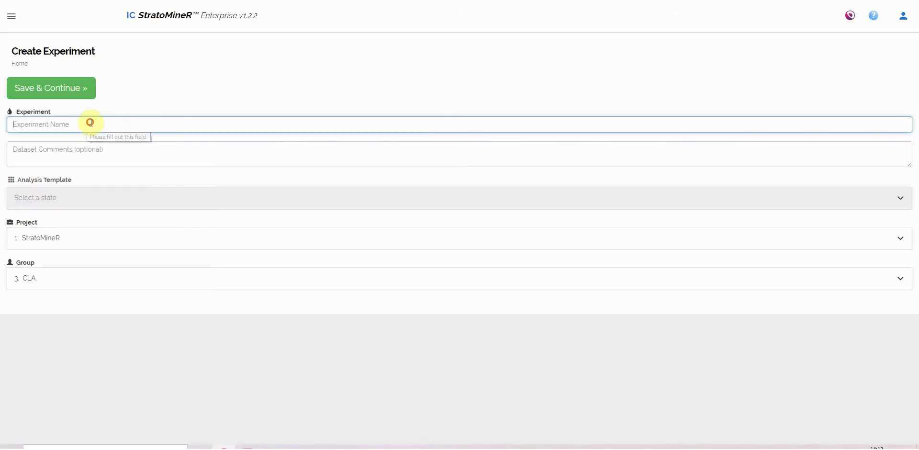
# Name the experiment ICDemoVideo and save it to continue to data upload
pyautogui.write('I')
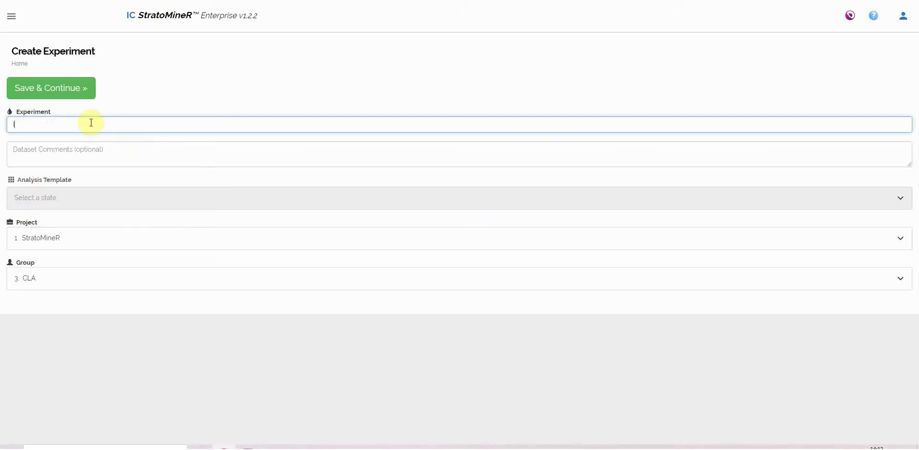
pyautogui.write('CDem')
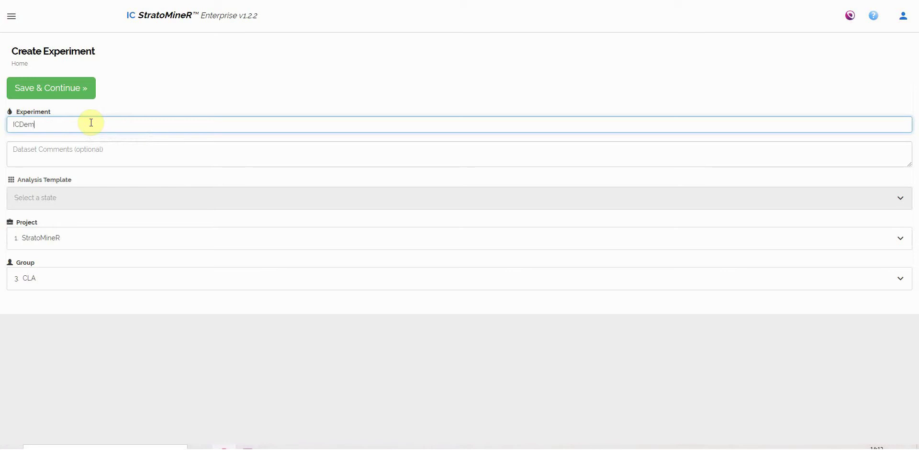
pyautogui.write('oVideo')
pyautogui.click(43, 88)
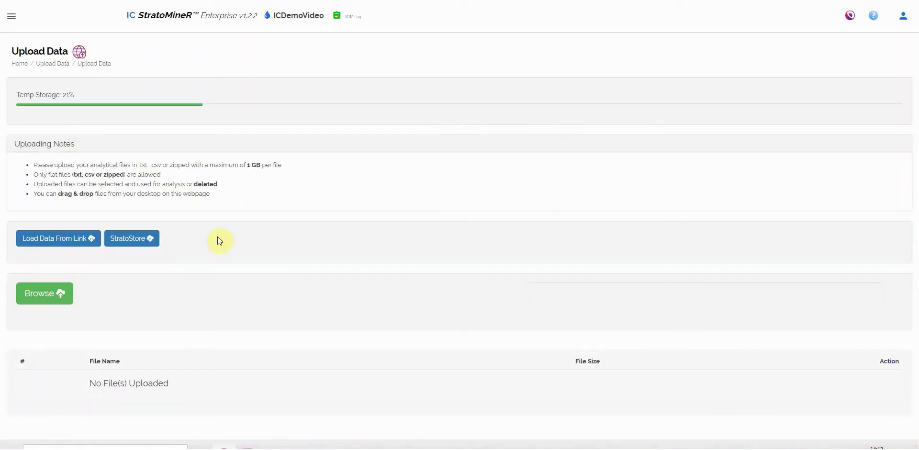
# Upload the IC_Demo_Data file from the Desktop and split it using Plate as the plate ID variable
pyautogui.click(39, 295)
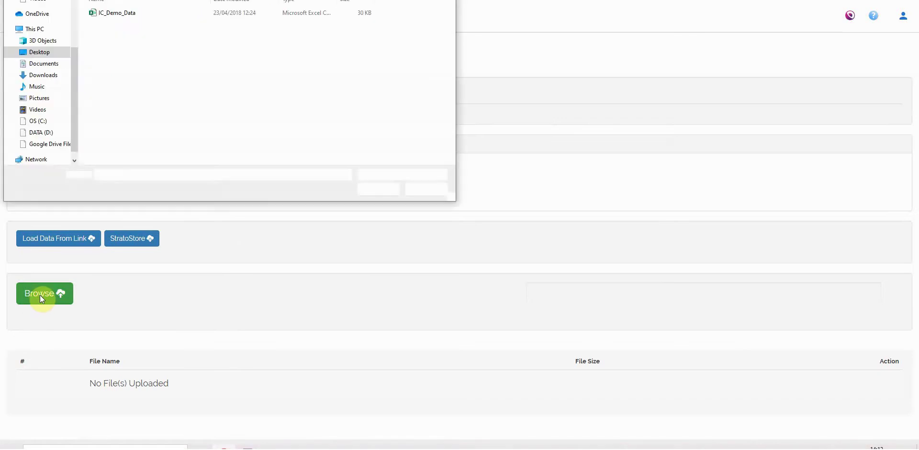
pyautogui.doubleClick(122, 15)
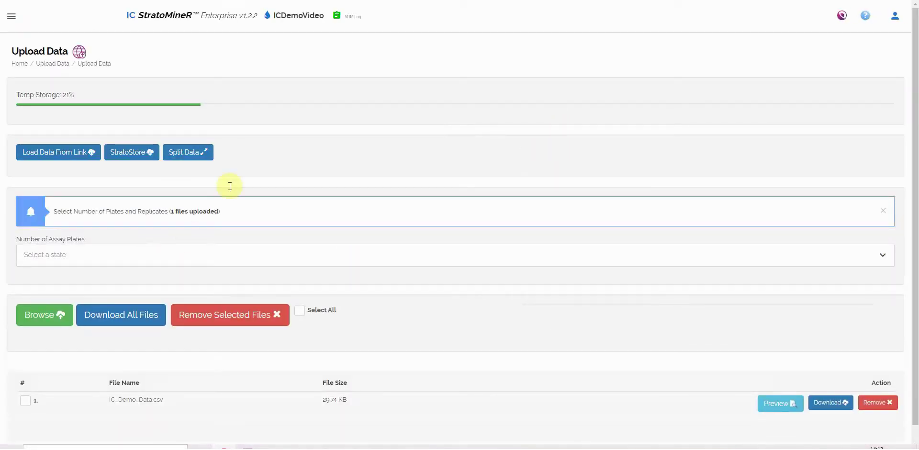
pyautogui.click(190, 153)
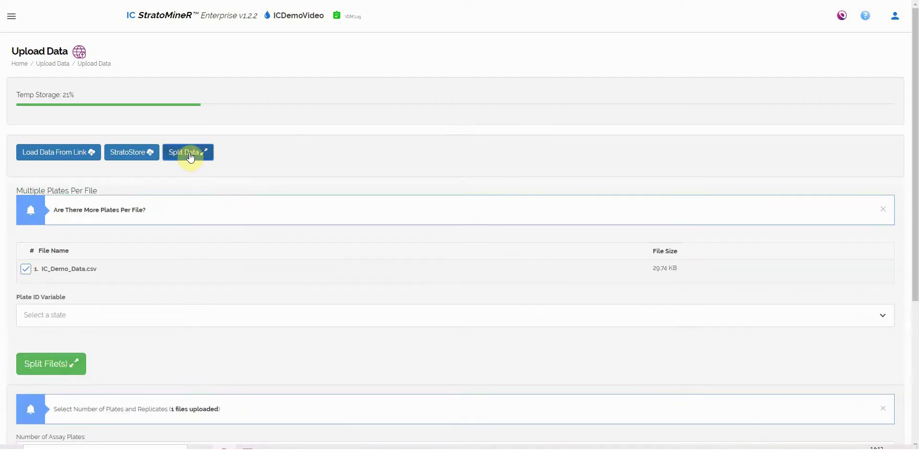
pyautogui.click(177, 319)
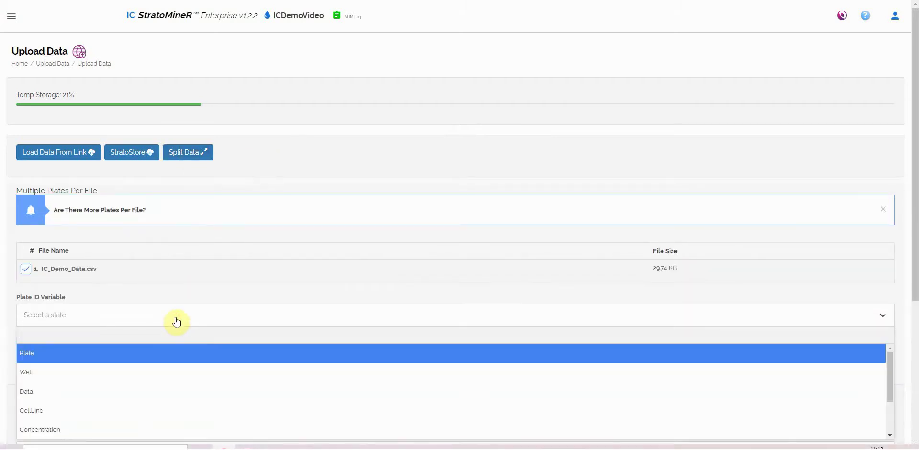
pyautogui.click(115, 352)
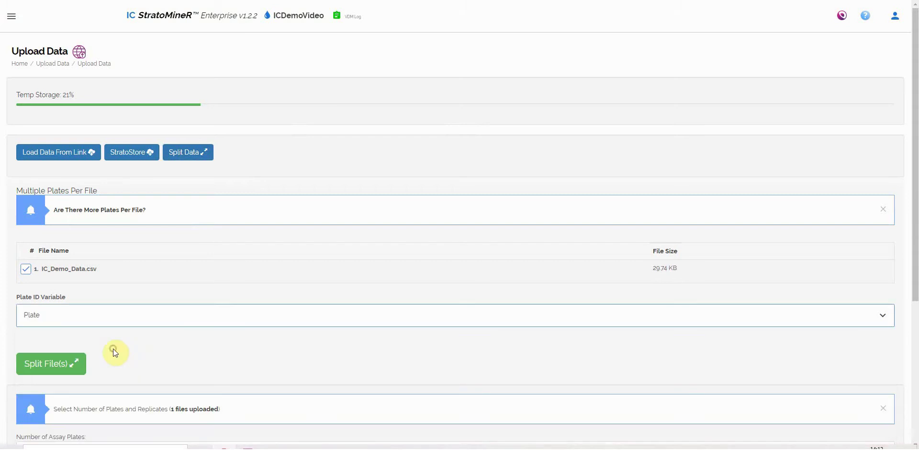
pyautogui.click(53, 367)
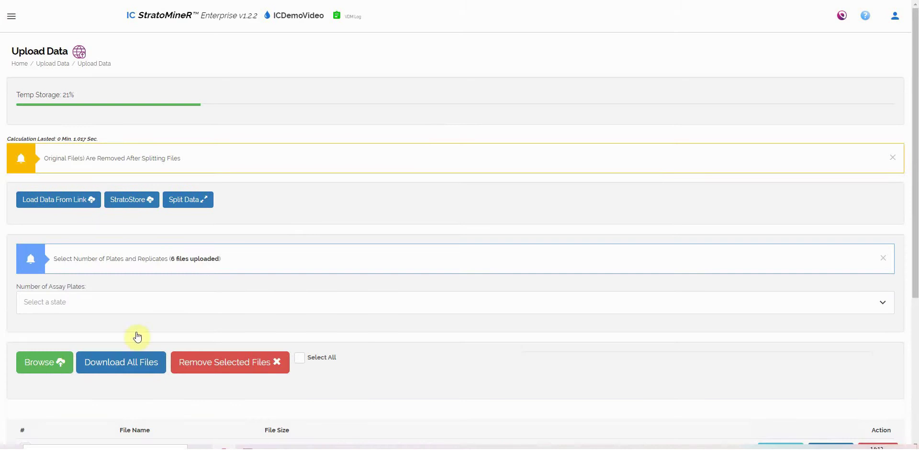
pyautogui.click(466, 66)
# Set the number of assay plates to 6 for the split files and save
pyautogui.scroll(-3, 389, 226)
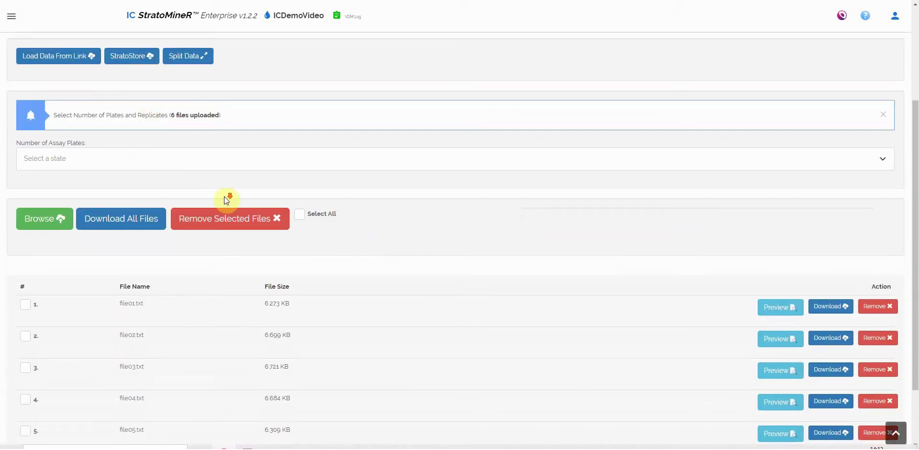
pyautogui.scroll(-2, 224, 196)
pyautogui.scroll(4, 179, 242)
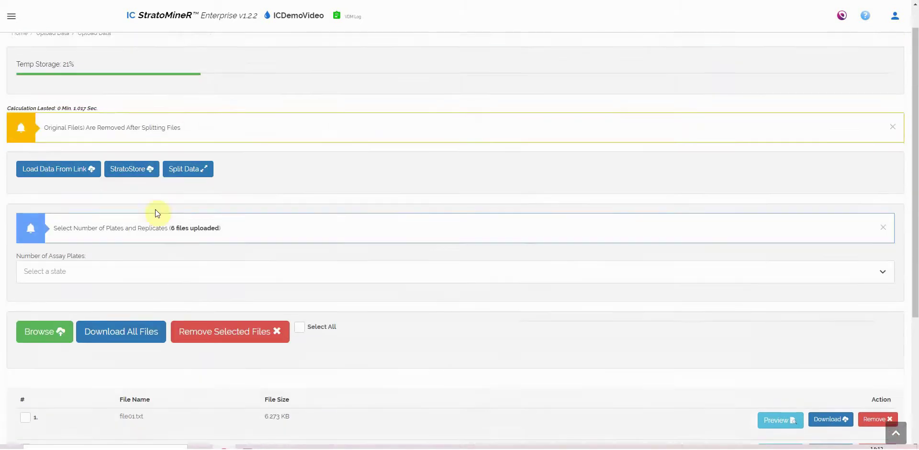
pyautogui.scroll(-2, 173, 239)
pyautogui.click(138, 175)
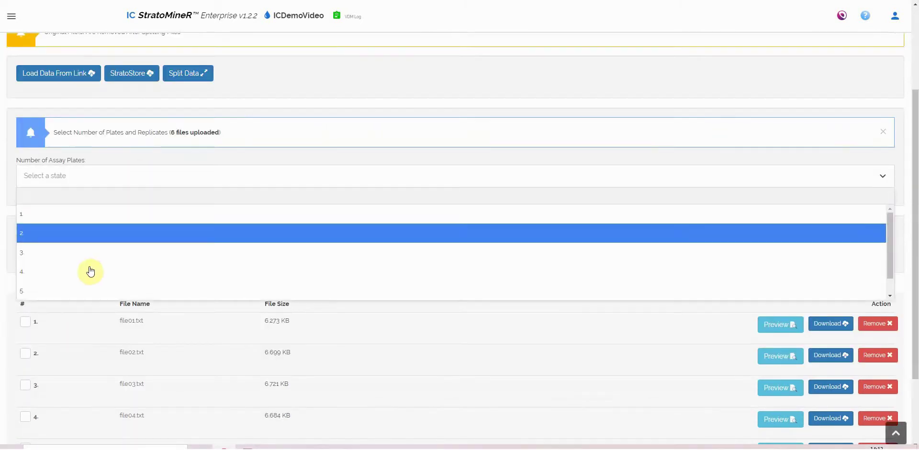
pyautogui.scroll(-1, 79, 287)
pyautogui.click(77, 288)
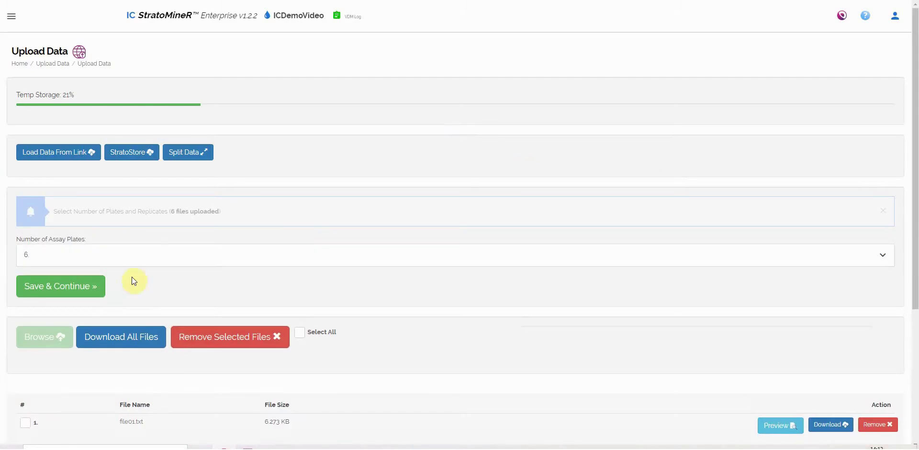
pyautogui.click(57, 286)
# Accept the file format settings and save the metadata selection with the Data variable deselected
pyautogui.scroll(-4, 771, 172)
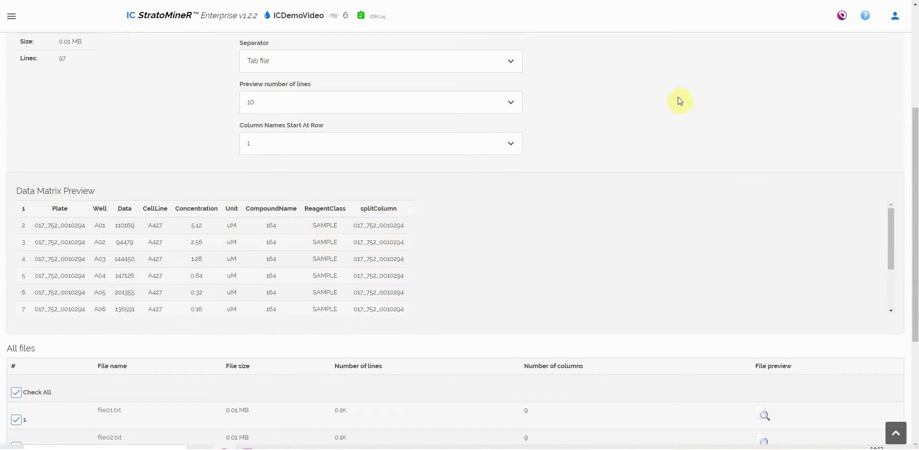
pyautogui.scroll(4, 644, 122)
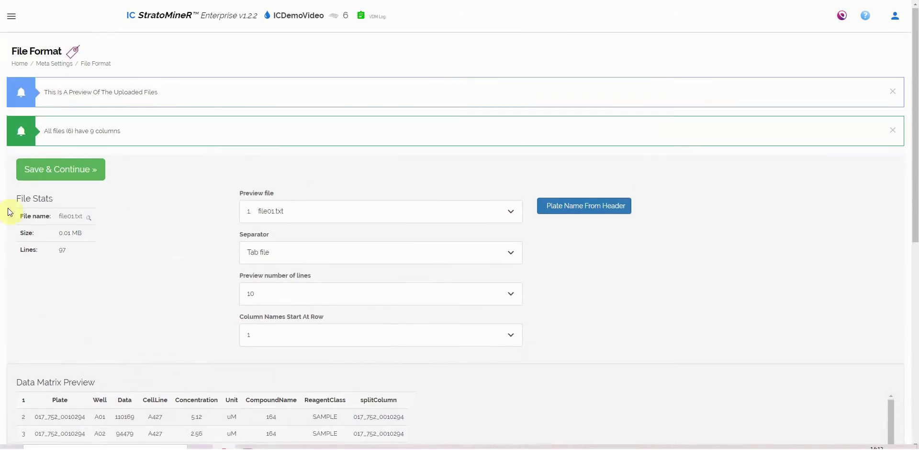
pyautogui.click(50, 175)
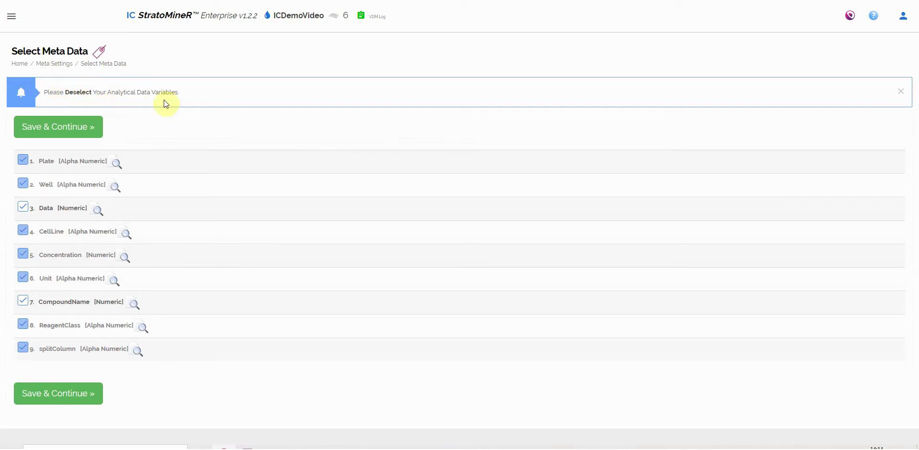
pyautogui.click(23, 209)
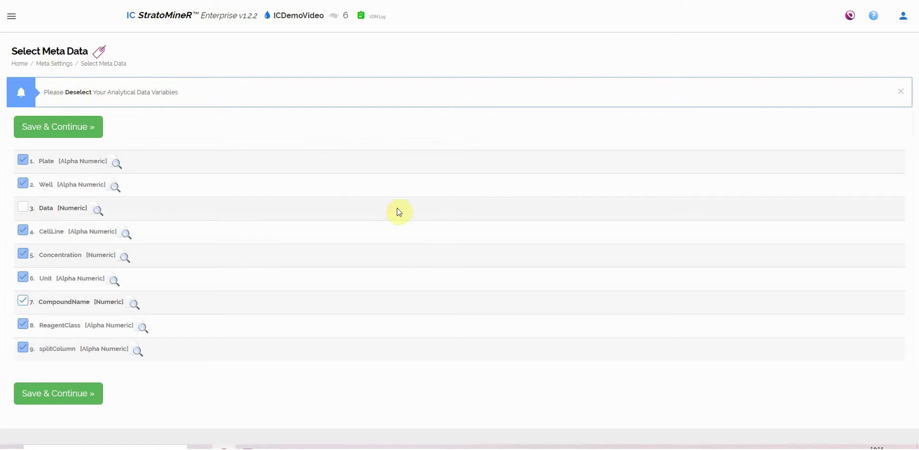
pyautogui.click(58, 133)
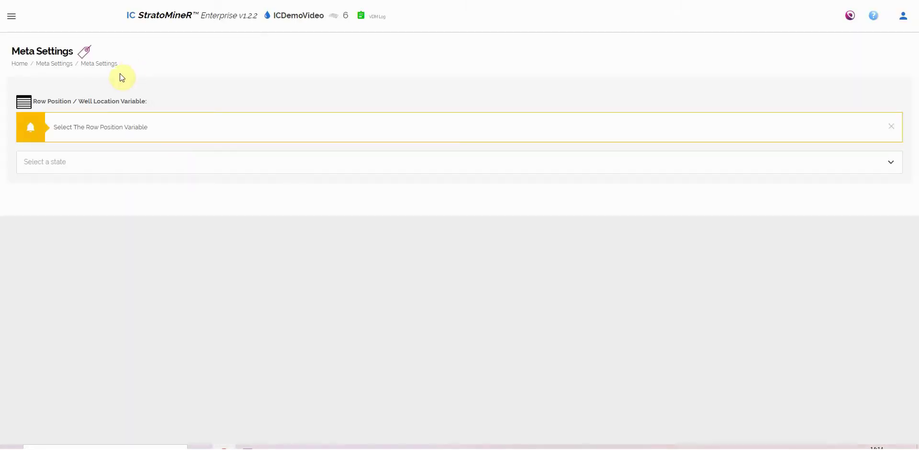
# Choose Well as the row position variable, check the remaining meta settings and save them
pyautogui.click(83, 165)
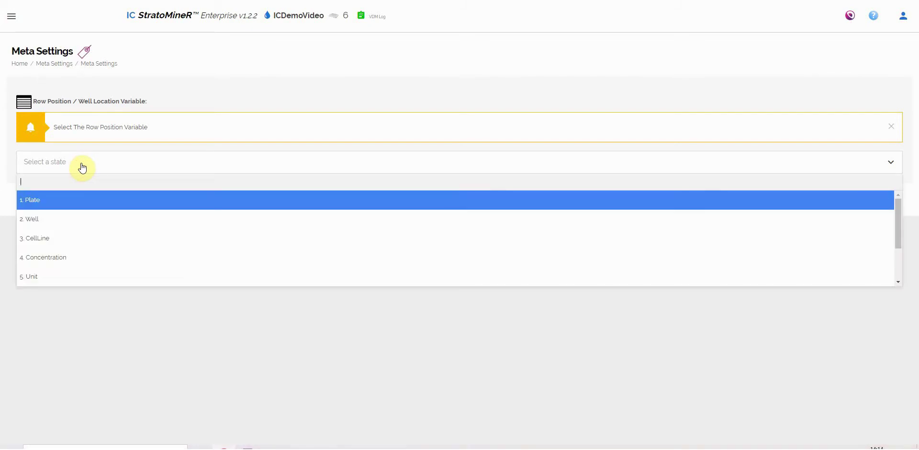
pyautogui.click(48, 223)
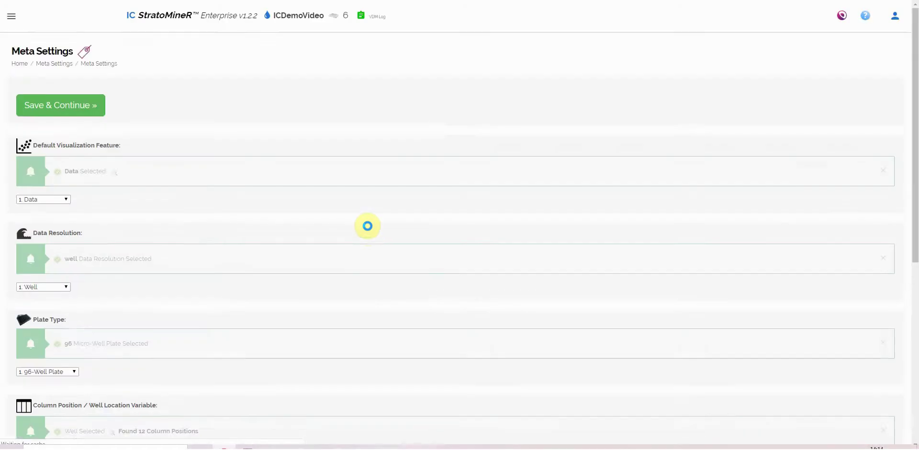
pyautogui.scroll(-2, 94, 128)
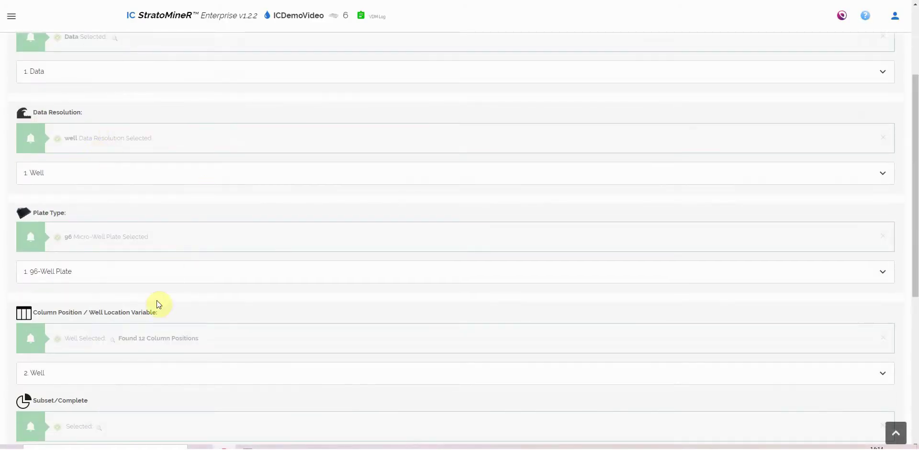
pyautogui.scroll(-1, 82, 257)
pyautogui.scroll(4, 106, 283)
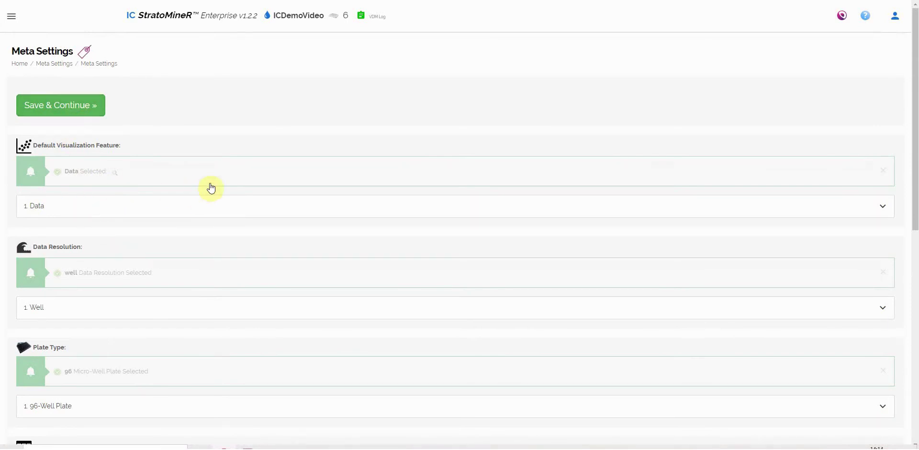
pyautogui.click(60, 104)
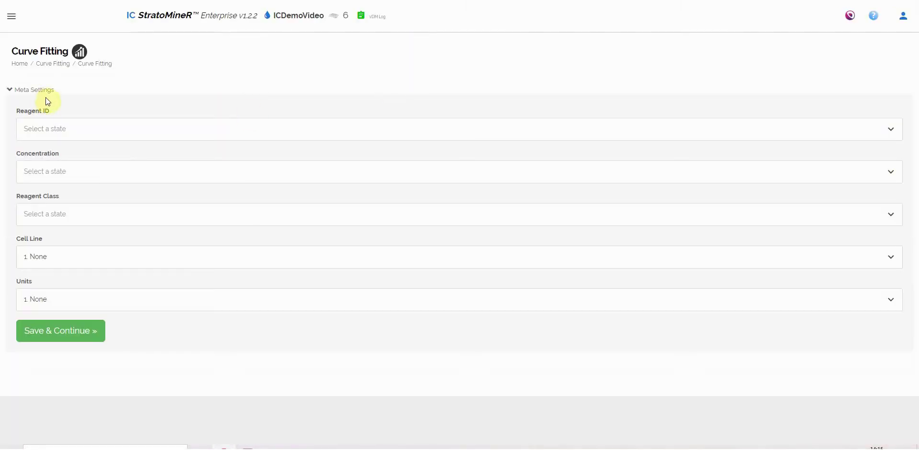
# Assign CompoundName as the Reagent ID and Concentration as the concentration variable for curve fitting
pyautogui.click(83, 135)
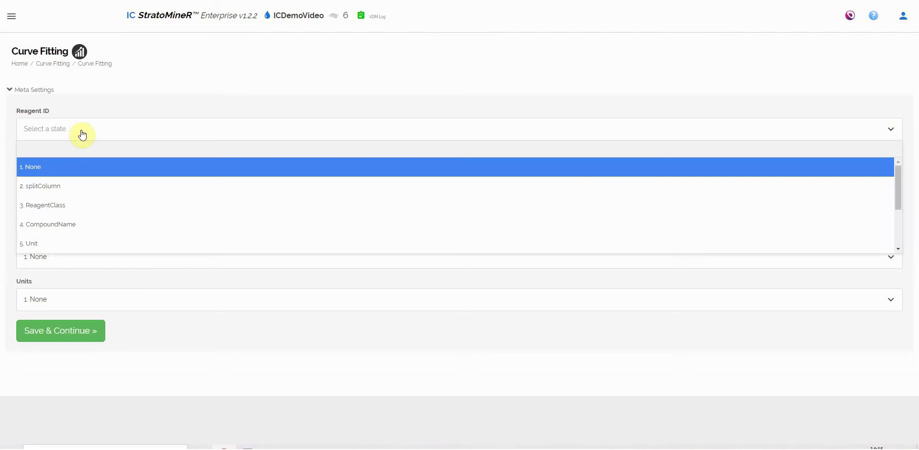
pyautogui.scroll(-3, 85, 213)
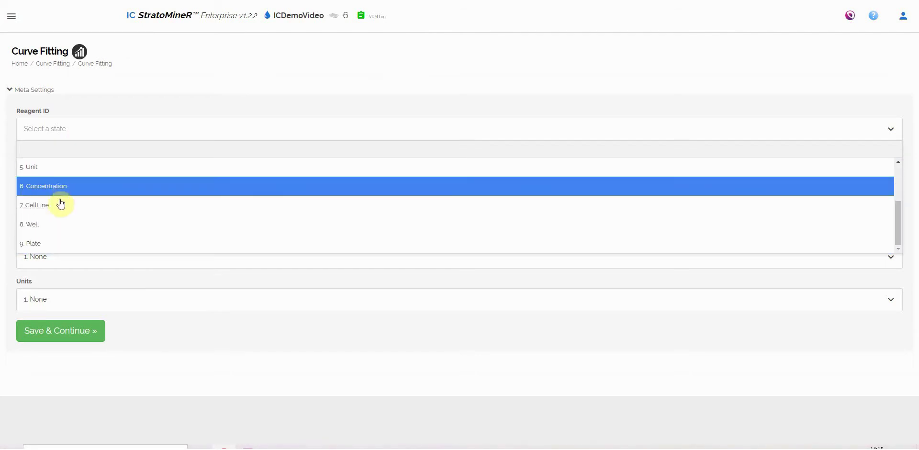
pyautogui.scroll(3, 85, 211)
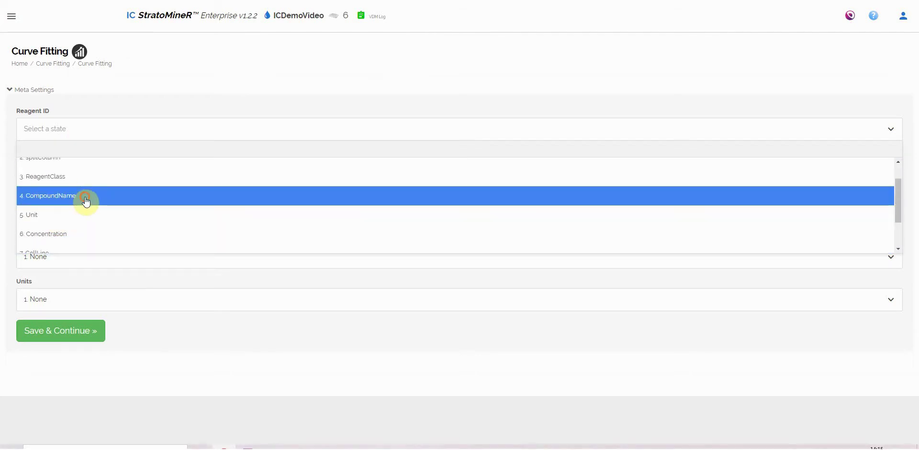
pyautogui.click(86, 201)
pyautogui.click(82, 175)
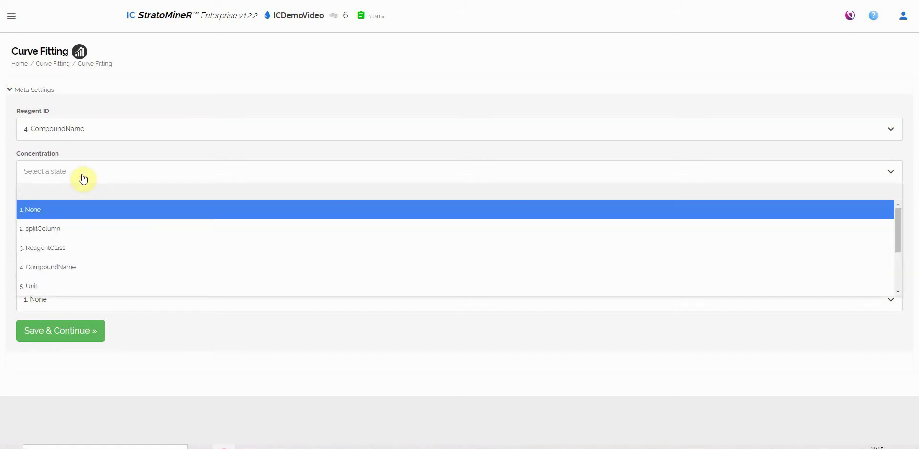
pyautogui.scroll(-2, 113, 253)
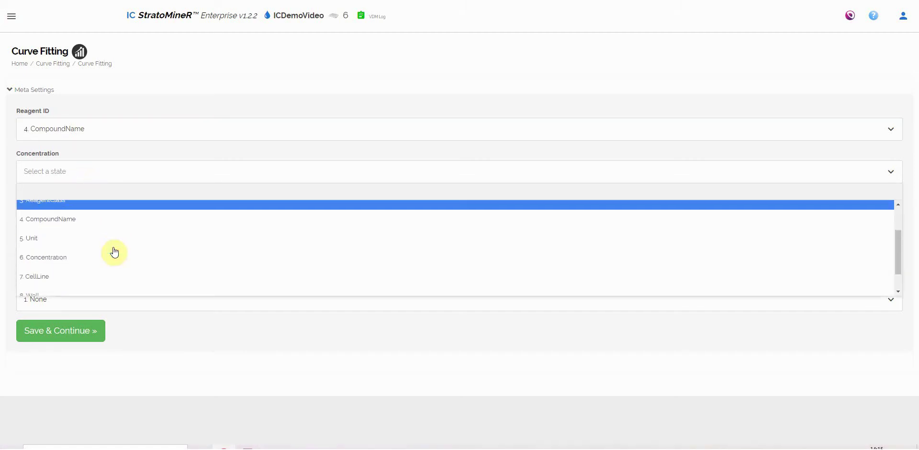
pyautogui.click(87, 257)
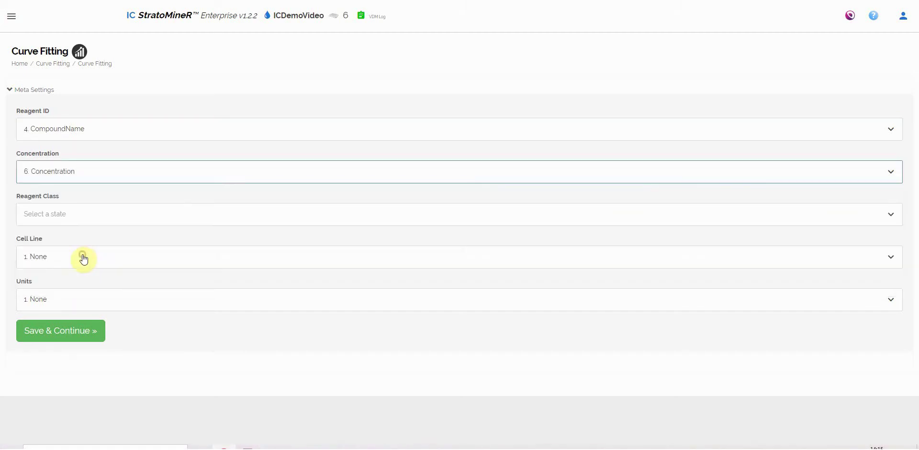
# Assign ReagentClass as the reagent class and CellLine as the cell line in the curve fitting meta settings
pyautogui.click(115, 213)
pyautogui.scroll(-3, 119, 283)
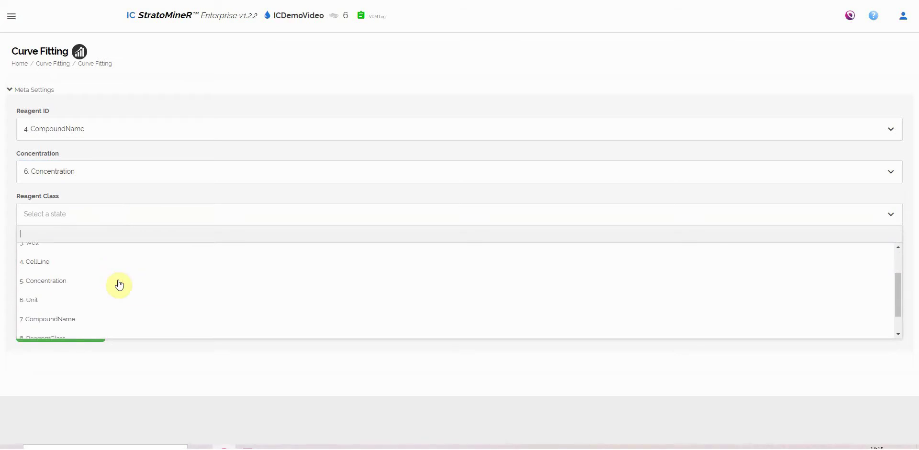
pyautogui.click(102, 310)
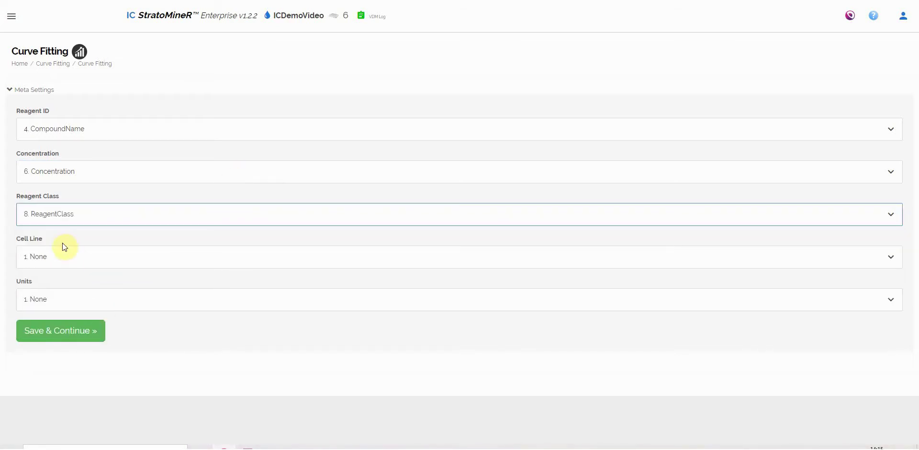
pyautogui.click(67, 263)
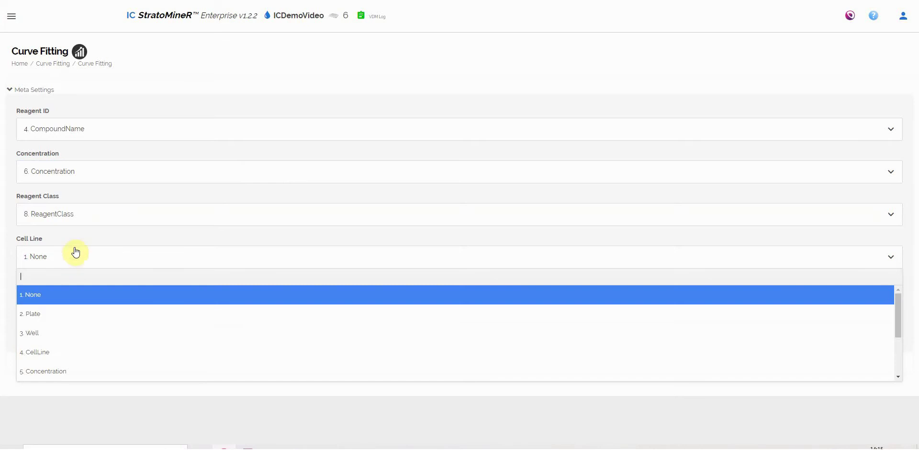
pyautogui.click(64, 353)
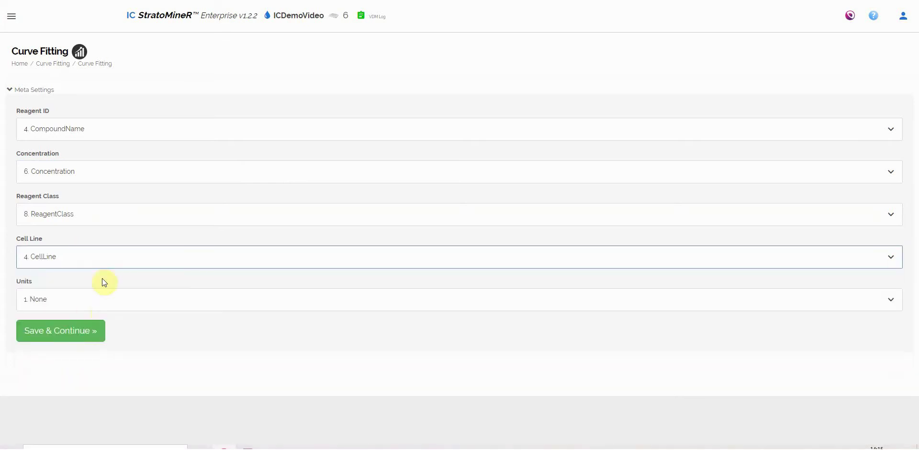
# Set the units variable to Unit and save the curve fitting meta settings
pyautogui.click(103, 306)
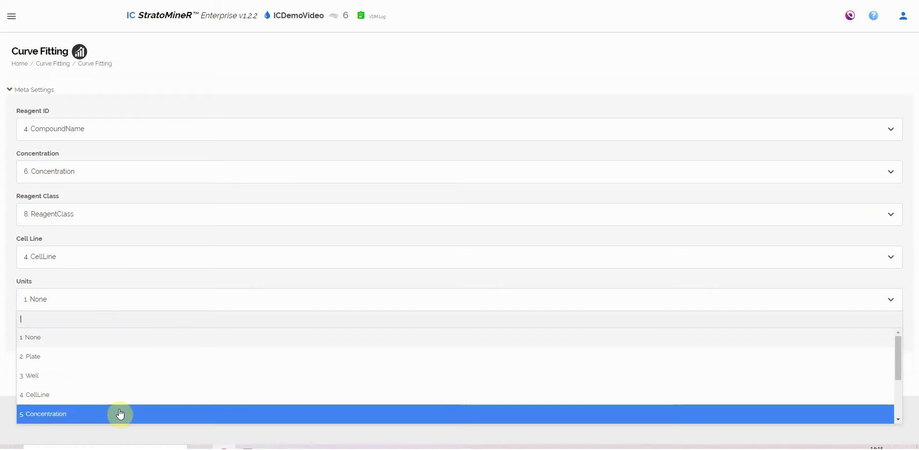
pyautogui.scroll(-3, 117, 397)
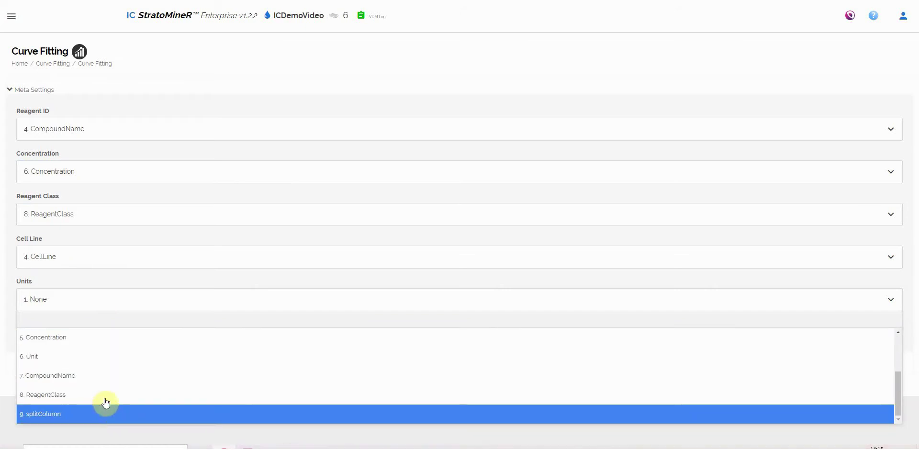
pyautogui.click(103, 356)
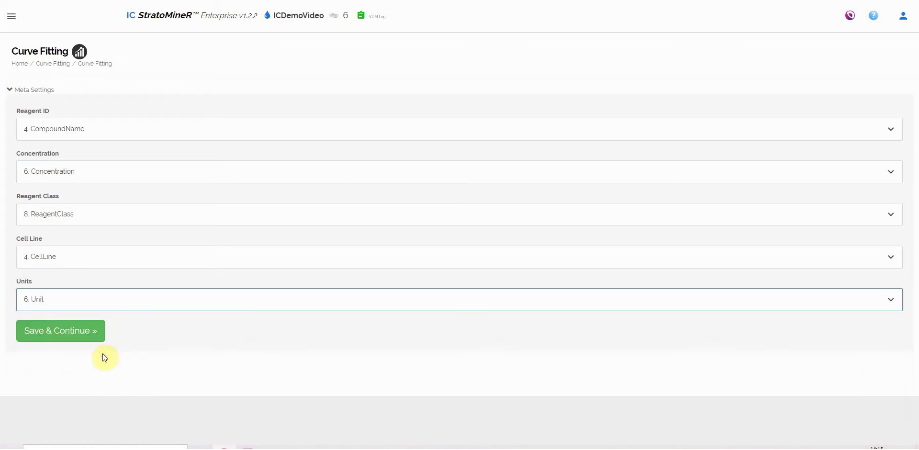
pyautogui.click(55, 331)
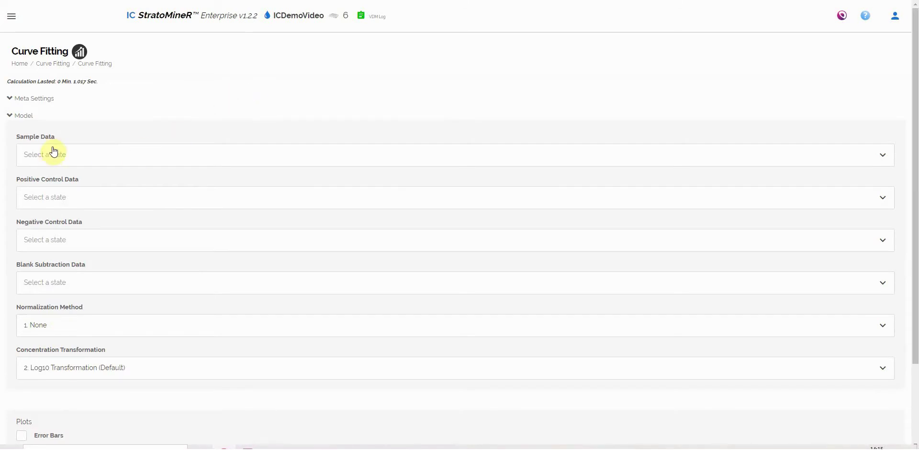
# In the curve fitting model, set the sample data to SAMPLE and the positive control data to POSITIVE
pyautogui.click(80, 161)
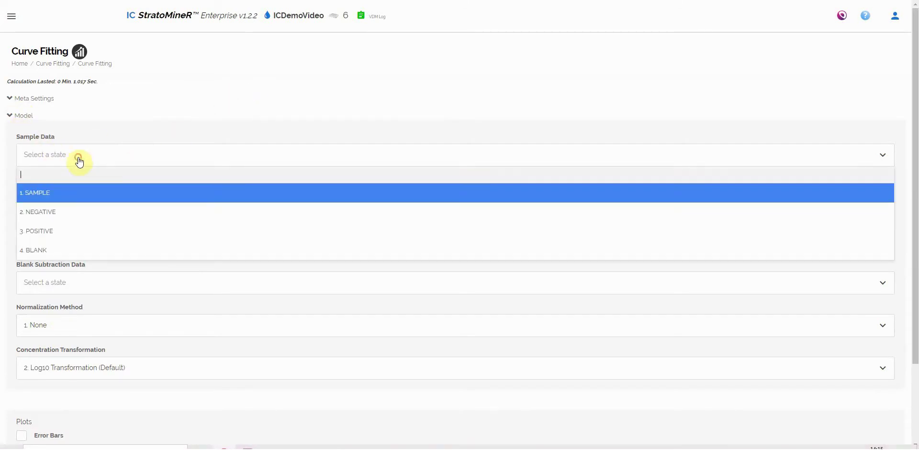
pyautogui.click(50, 198)
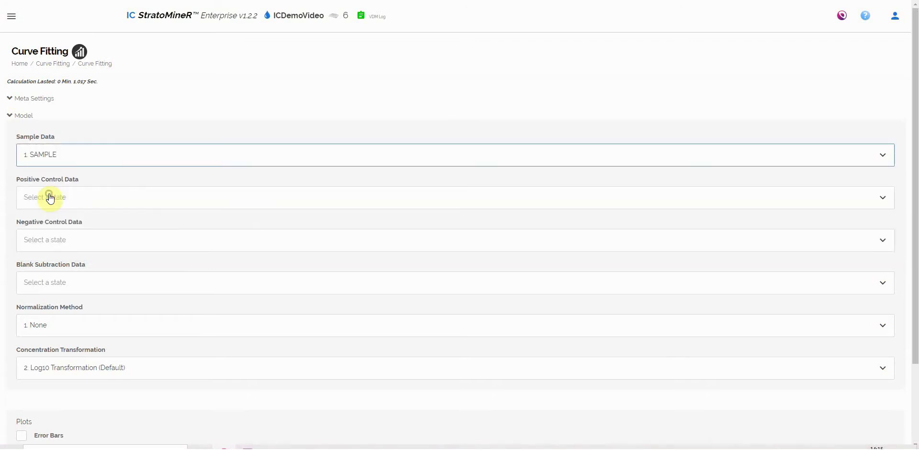
pyautogui.click(83, 205)
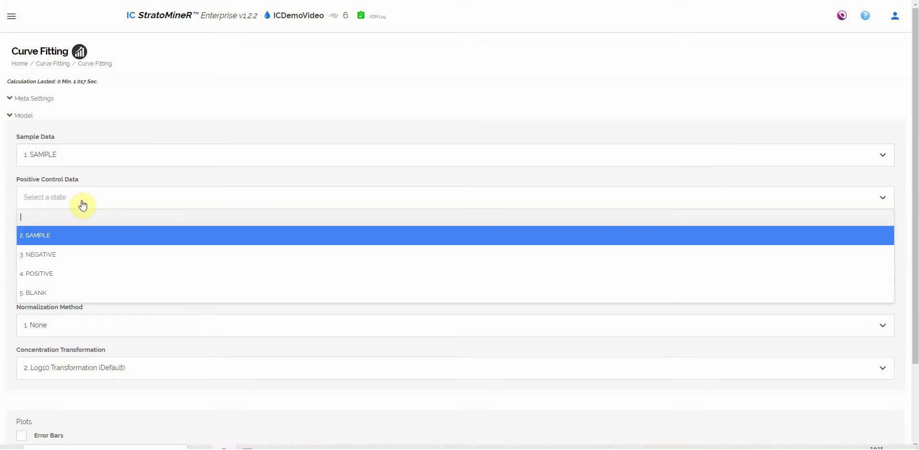
pyautogui.click(37, 280)
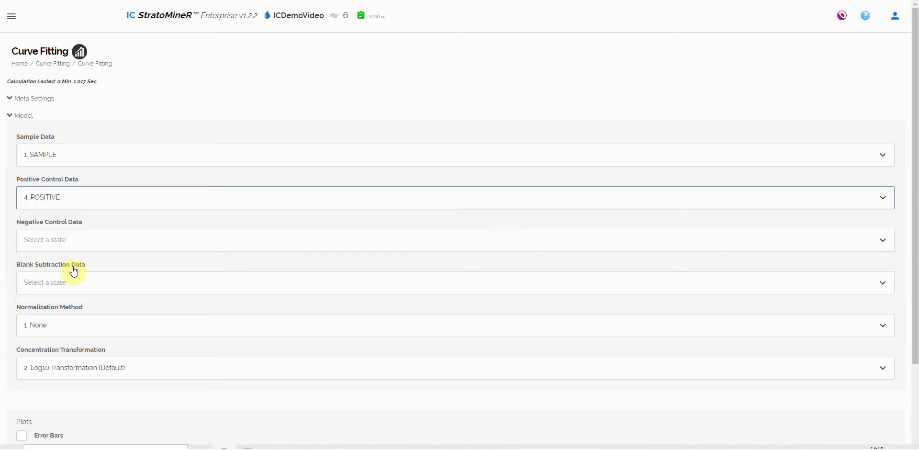
# Set the model's negative control data to NEGATIVE and the blank subtraction data to BLANK
pyautogui.click(86, 241)
pyautogui.click(68, 297)
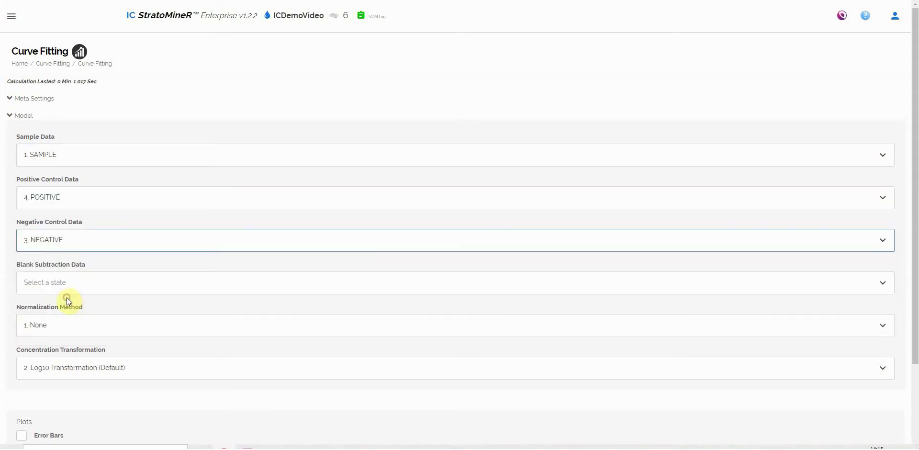
pyautogui.scroll(-1, 69, 234)
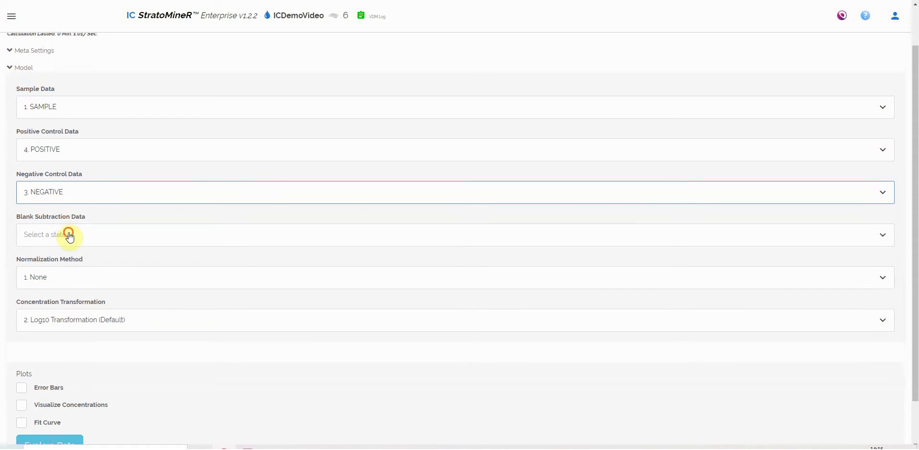
pyautogui.click(69, 236)
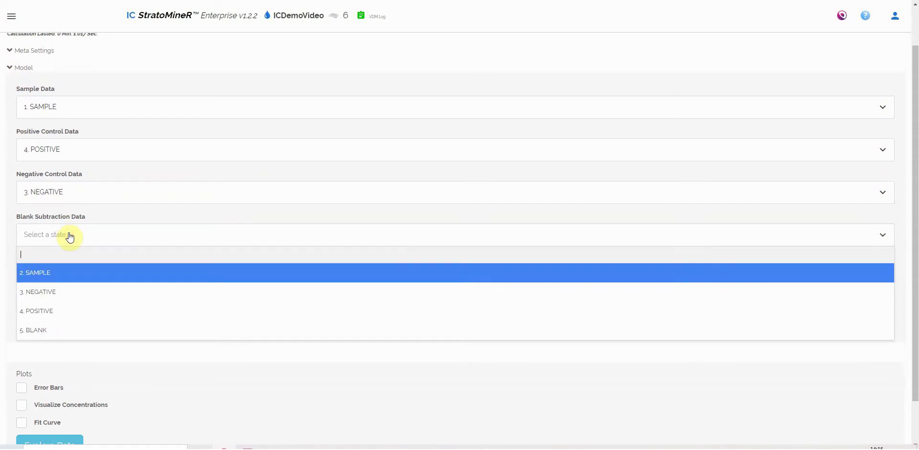
pyautogui.click(40, 337)
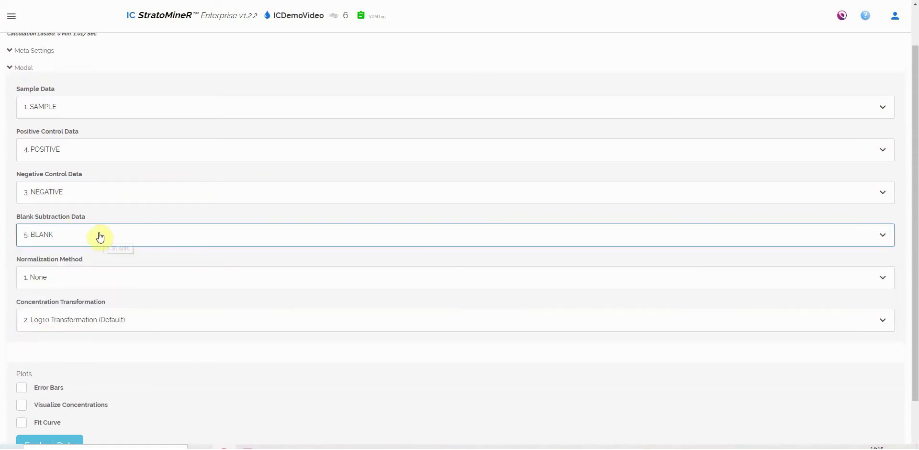
# Normalize by % Inhibition (IC) and keep the default Log10 transformation for the concentrations
pyautogui.click(107, 282)
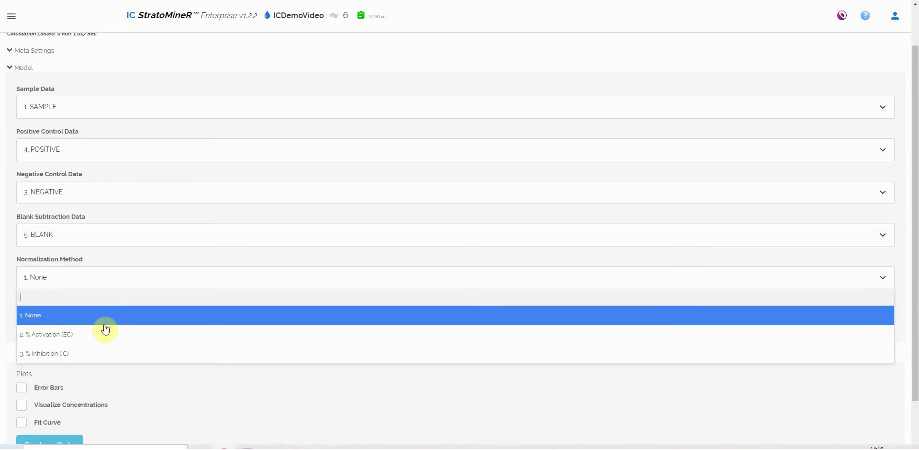
pyautogui.click(99, 359)
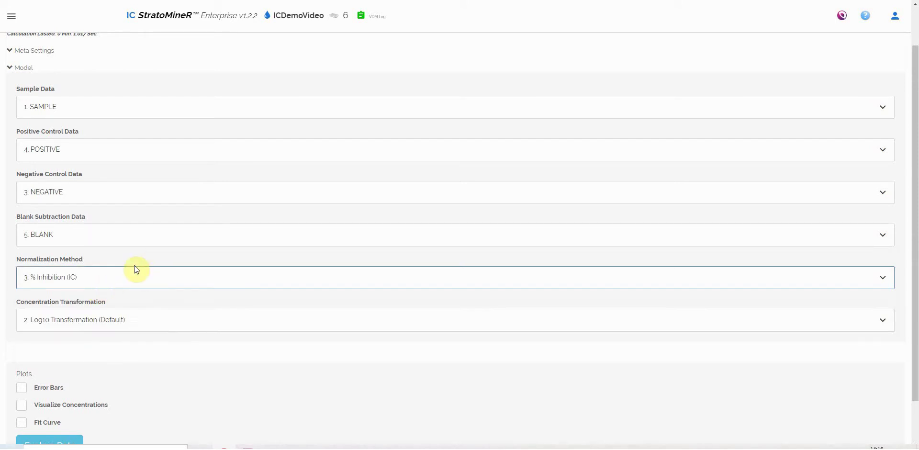
pyautogui.click(144, 329)
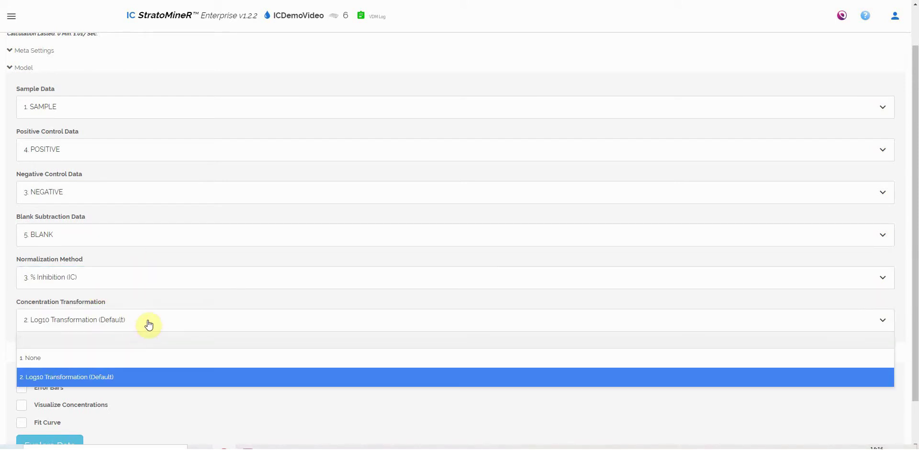
pyautogui.click(149, 325)
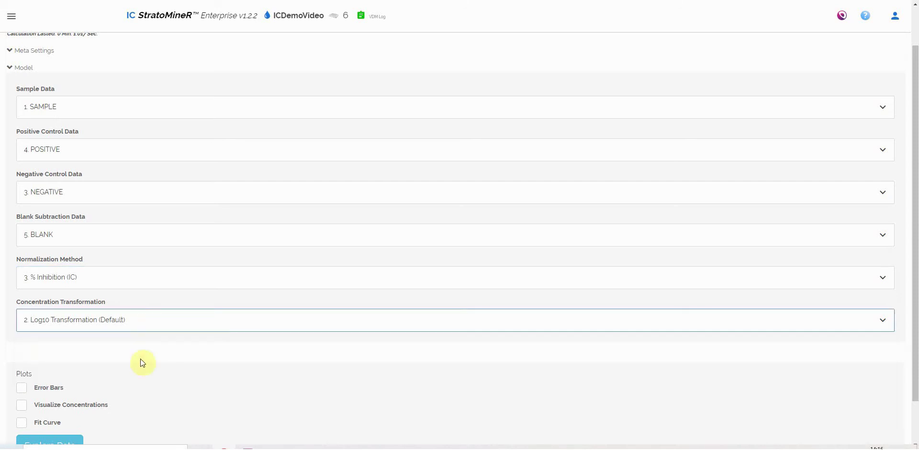
# Enable Fit Curve for the plots and run the data exploration
pyautogui.scroll(-1, 164, 345)
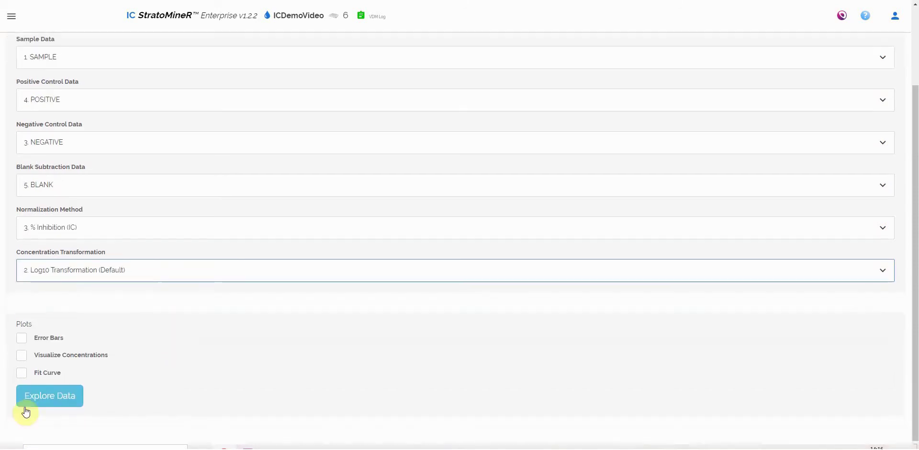
pyautogui.click(23, 372)
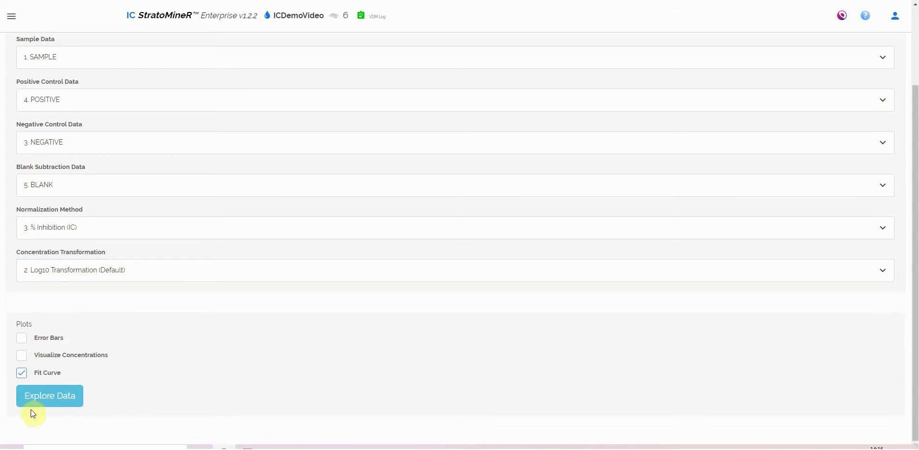
pyautogui.click(40, 397)
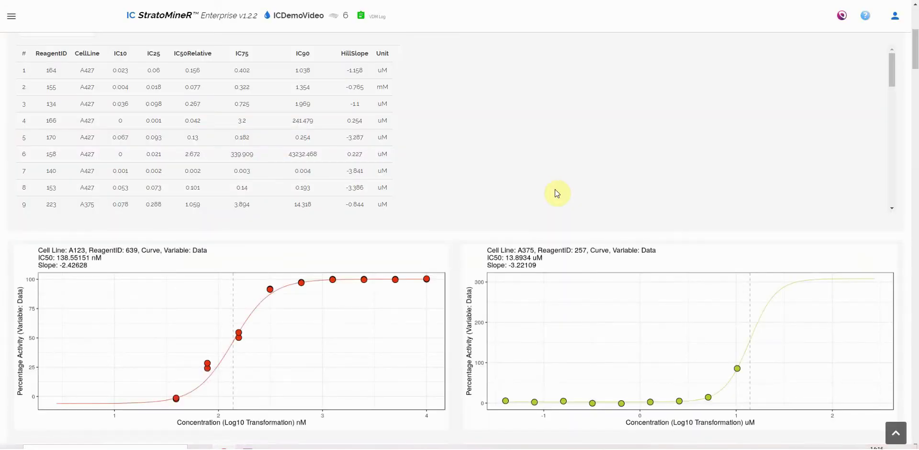
# Examine the curve fitting measurements table and the fitted dose-response plots for the different reagents
pyautogui.scroll(2, 445, 120)
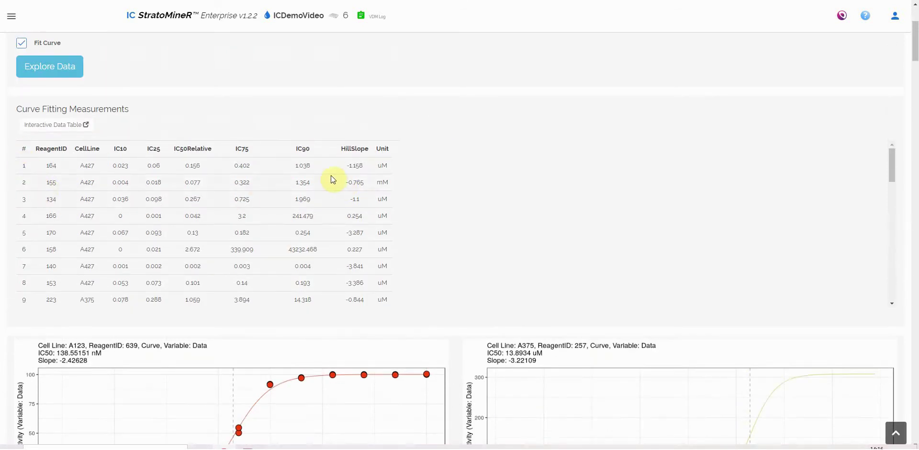
pyautogui.scroll(-3, 338, 179)
pyautogui.scroll(-4, 718, 360)
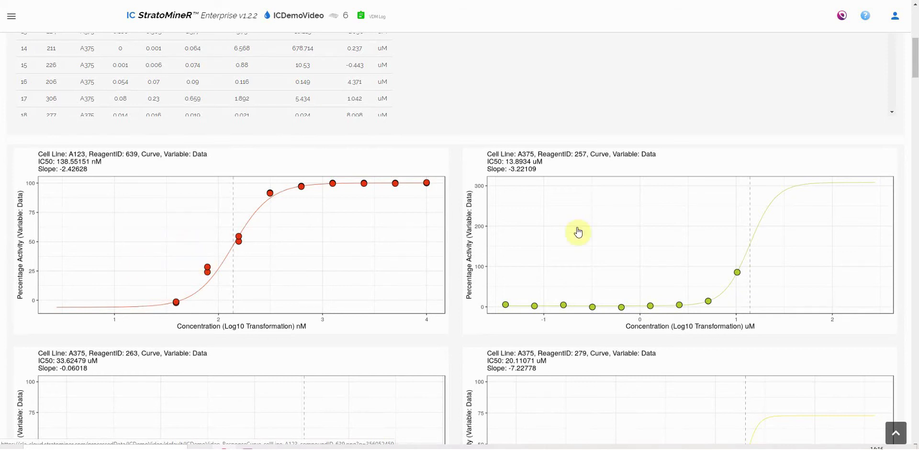
pyautogui.scroll(-2, 609, 228)
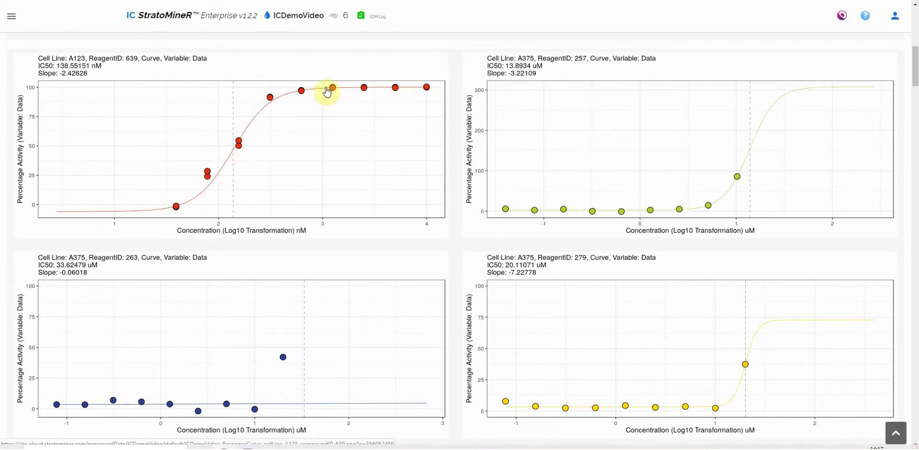
pyautogui.scroll(-4, 767, 156)
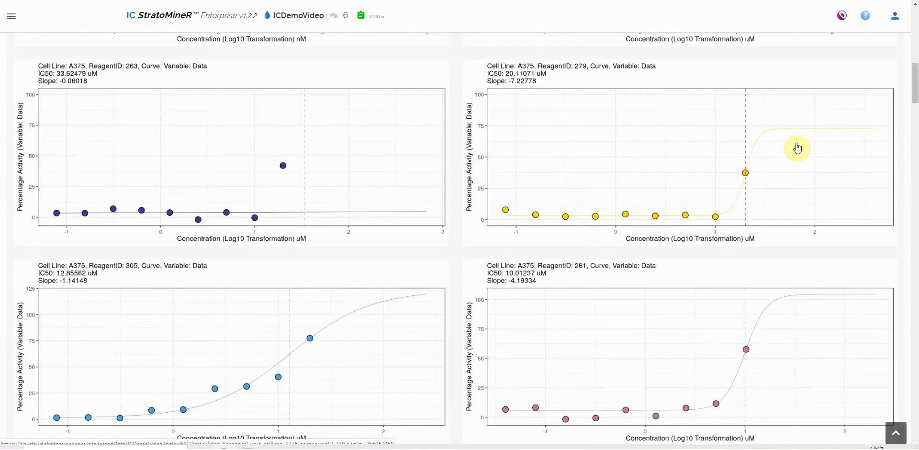
pyautogui.scroll(-10, 790, 153)
pyautogui.scroll(-12, 796, 146)
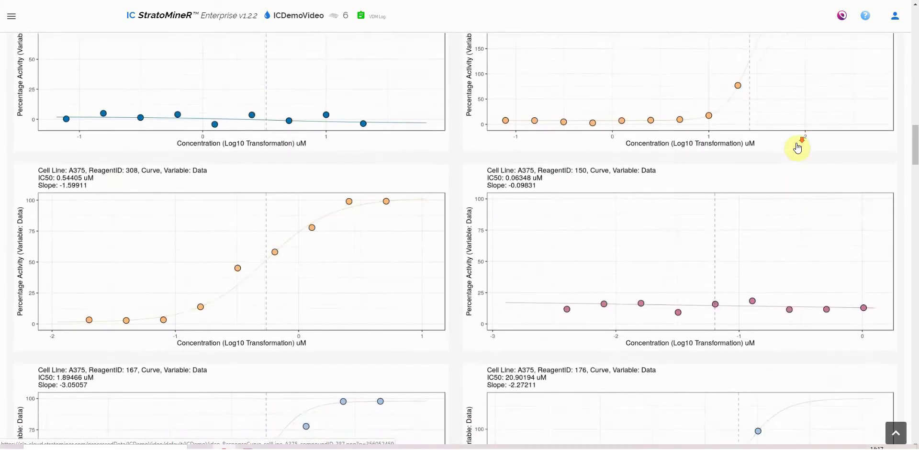
# Add error bars and concentration labels to the plots and rerun the data exploration
pyautogui.moveTo(916, 197); pyautogui.dragTo(915, 41)
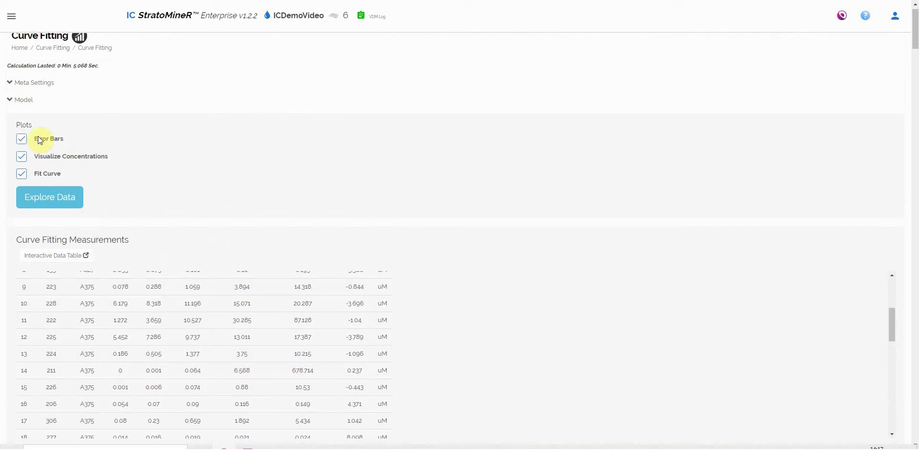
pyautogui.scroll(-5, 338, 315)
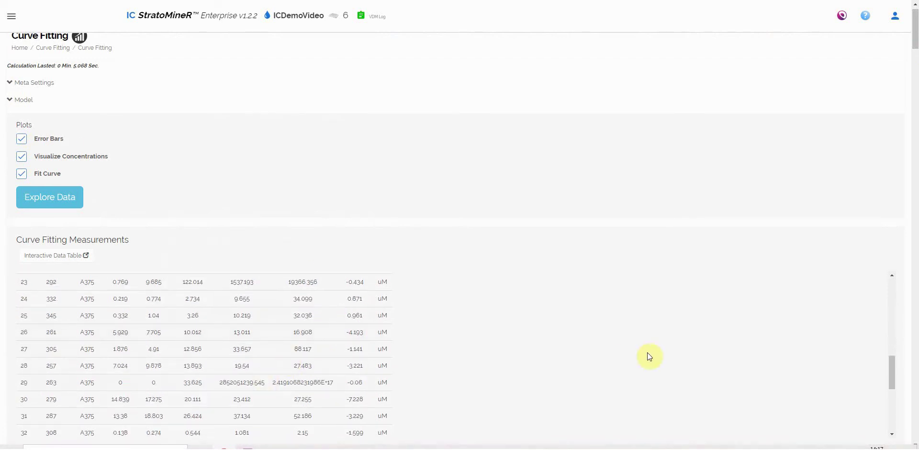
pyautogui.scroll(-1, 831, 379)
pyautogui.scroll(-10, 843, 127)
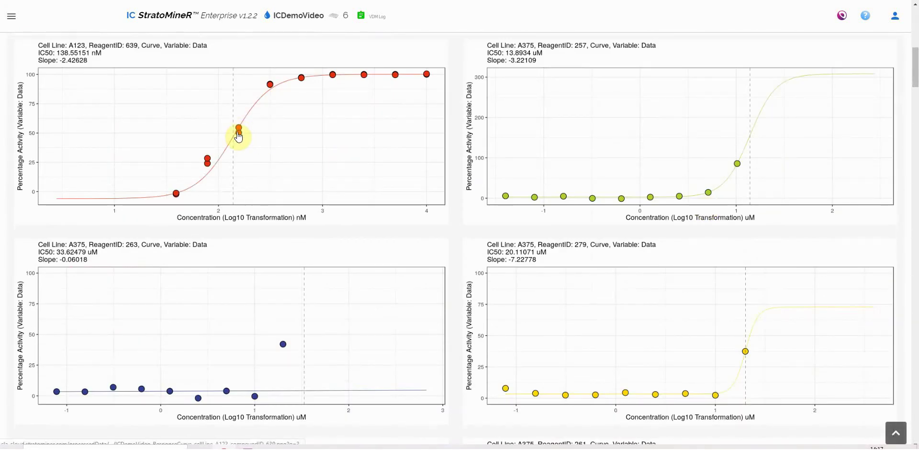
pyautogui.scroll(10, 352, 159)
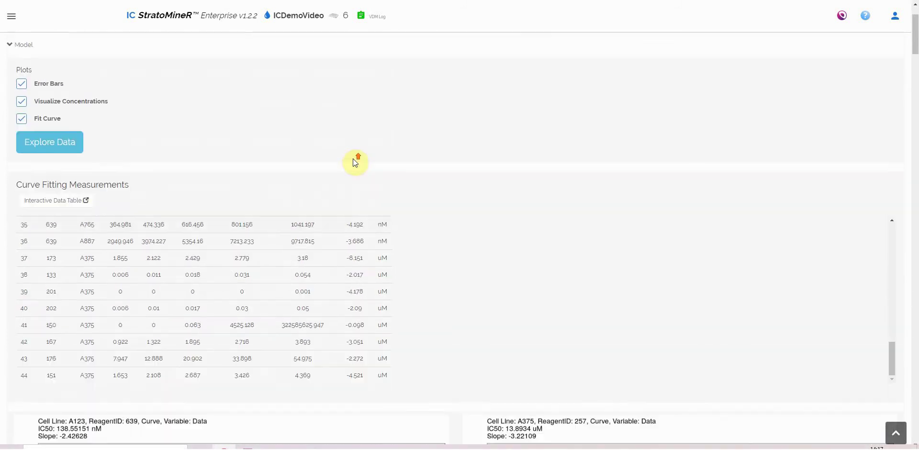
pyautogui.scroll(-1, 23, 125)
pyautogui.scroll(2, 29, 125)
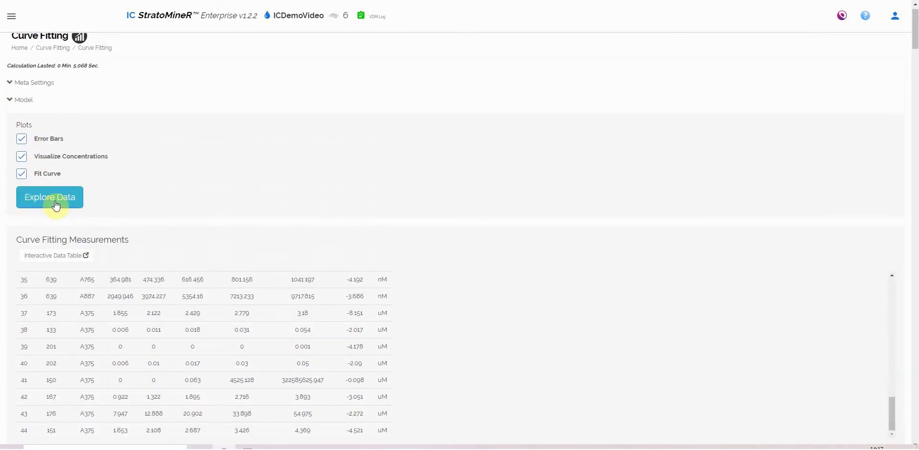
pyautogui.click(55, 203)
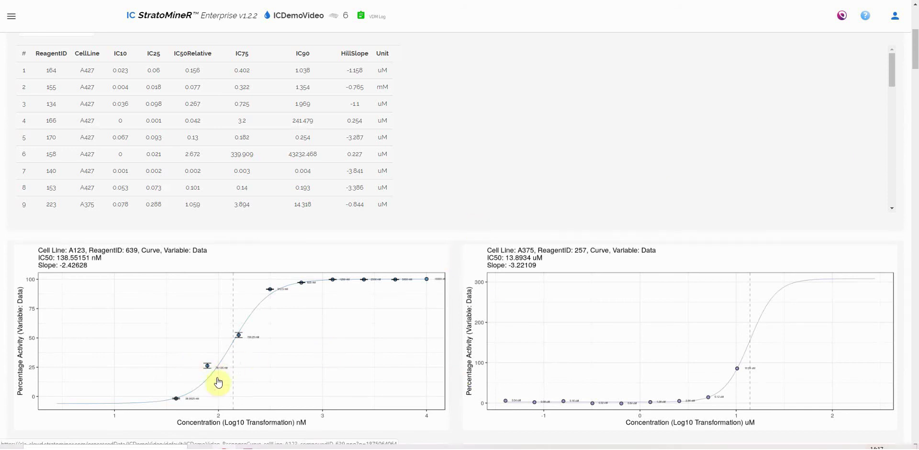
# View the response curve of cell line A123, reagent 639 enlarged, and close it again
pyautogui.click(324, 339)
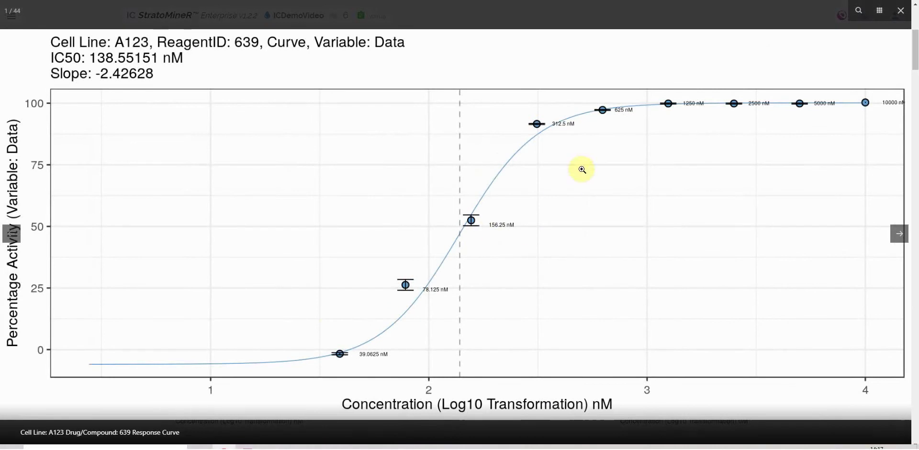
pyautogui.click(903, 18)
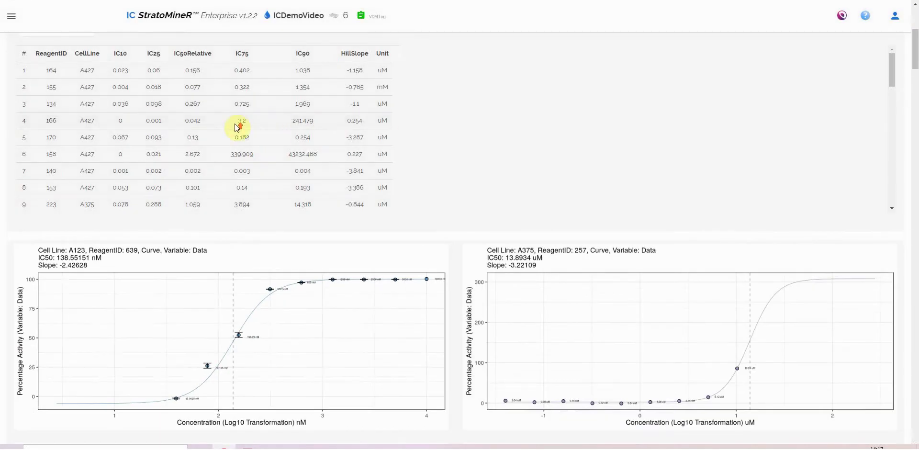
# Open the interactive table of curve fitting measurements, try the IC75 range filter, and close the table
pyautogui.scroll(3, 192, 126)
pyautogui.click(41, 124)
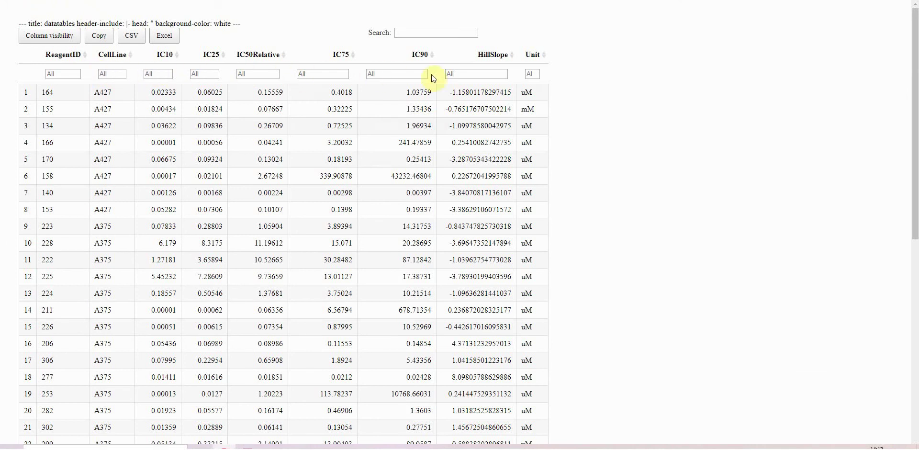
pyautogui.click(318, 73)
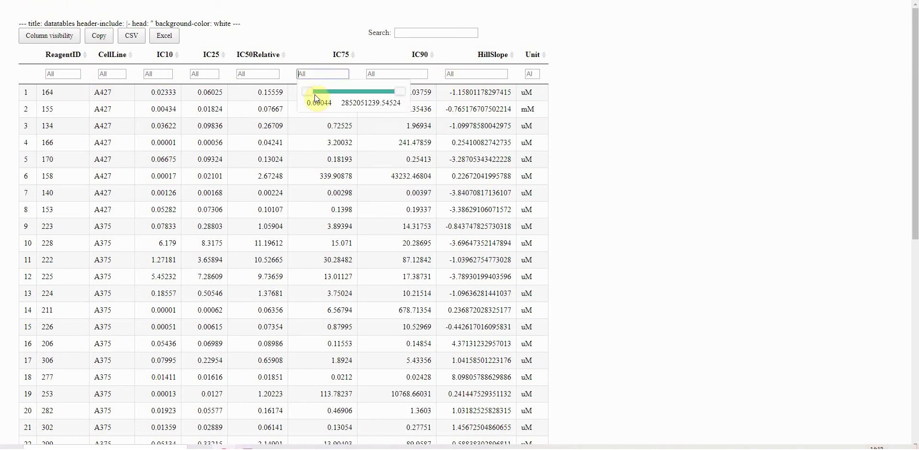
pyautogui.moveTo(318, 93); pyautogui.dragTo(242, 94)
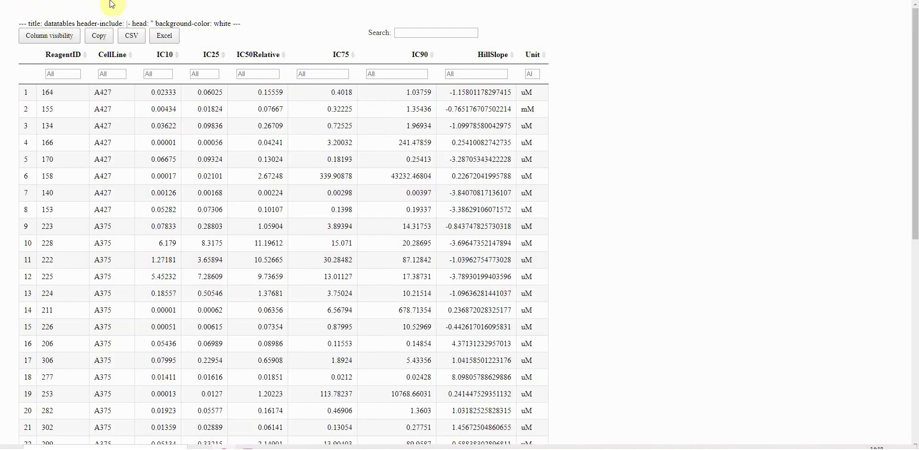
pyautogui.hotkey('ctrl', 'w')
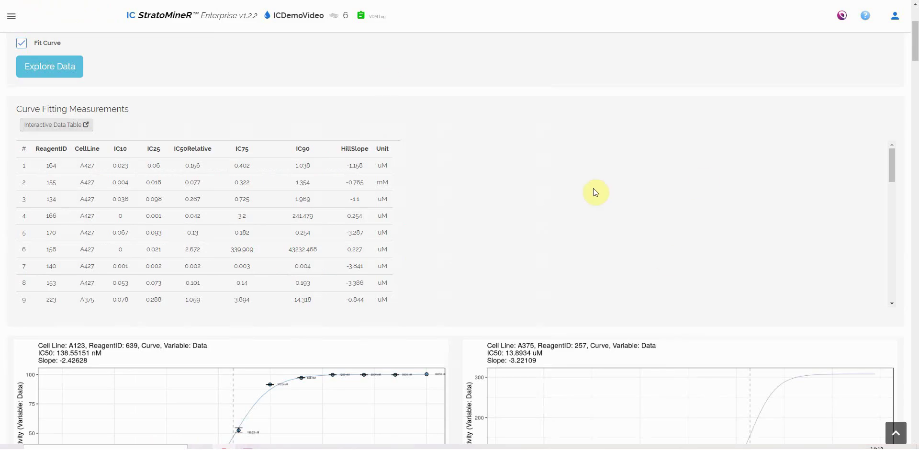